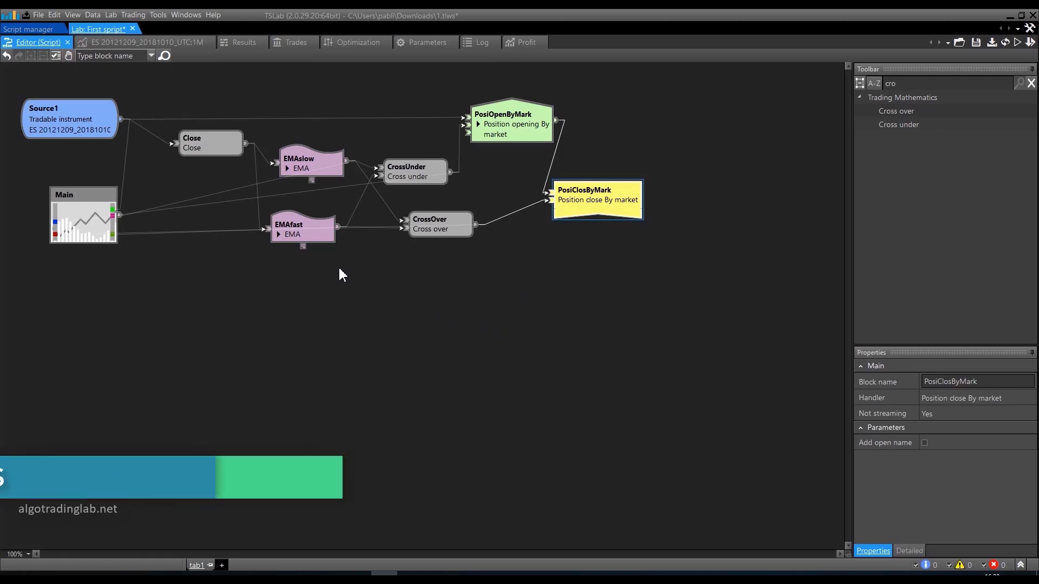
Read the detailed description of the EMAslow block, including its parameters, inputs, output type and external links
click(301, 156)
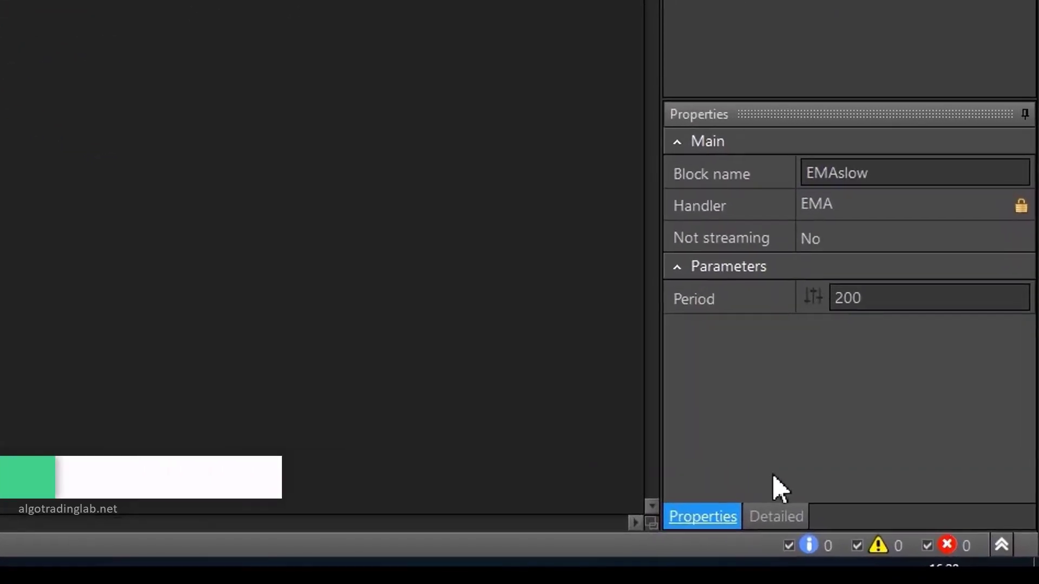
click(768, 516)
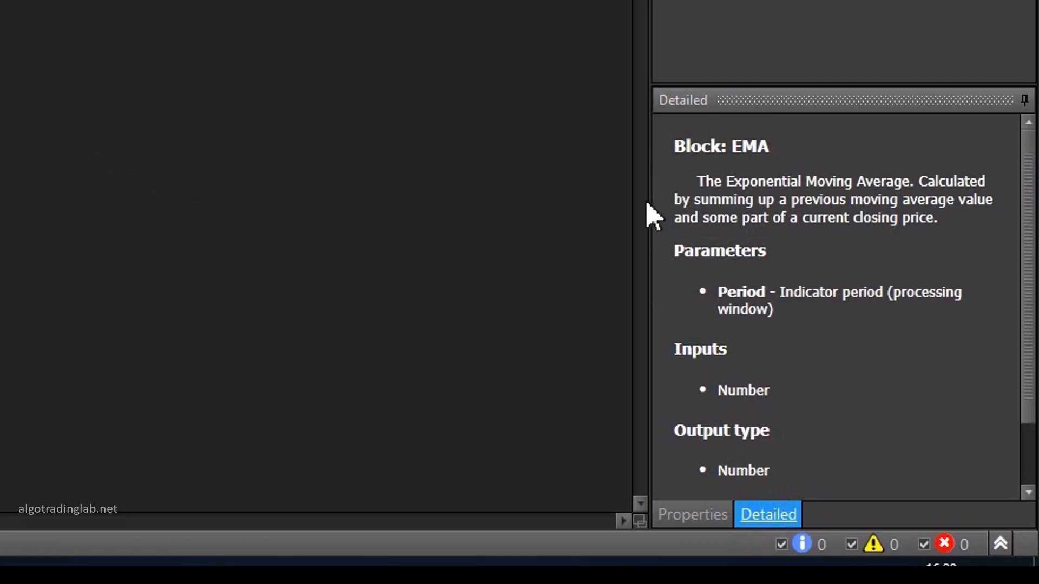
drag(687, 180, 963, 220)
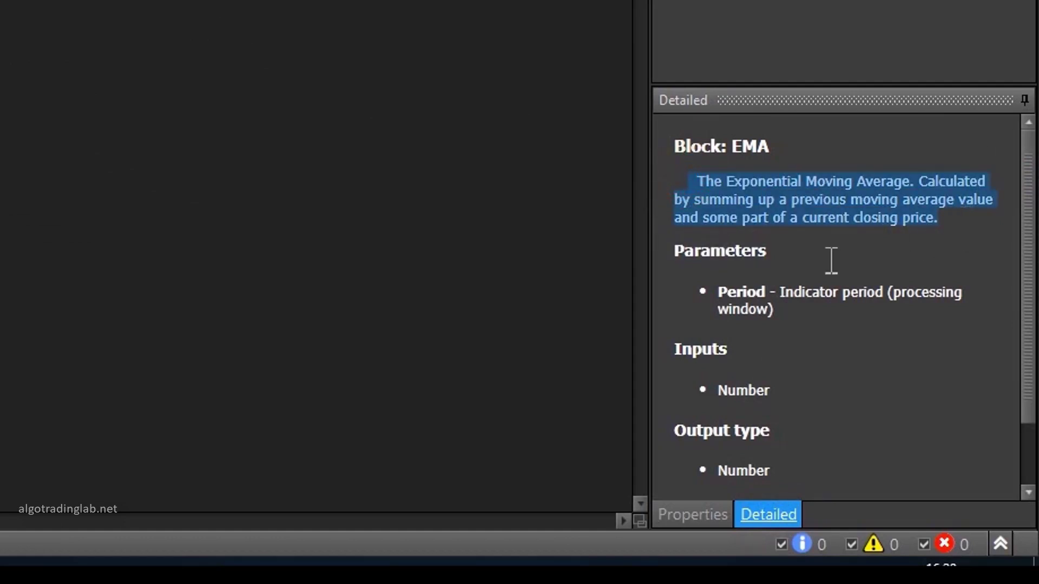
drag(672, 250, 839, 327)
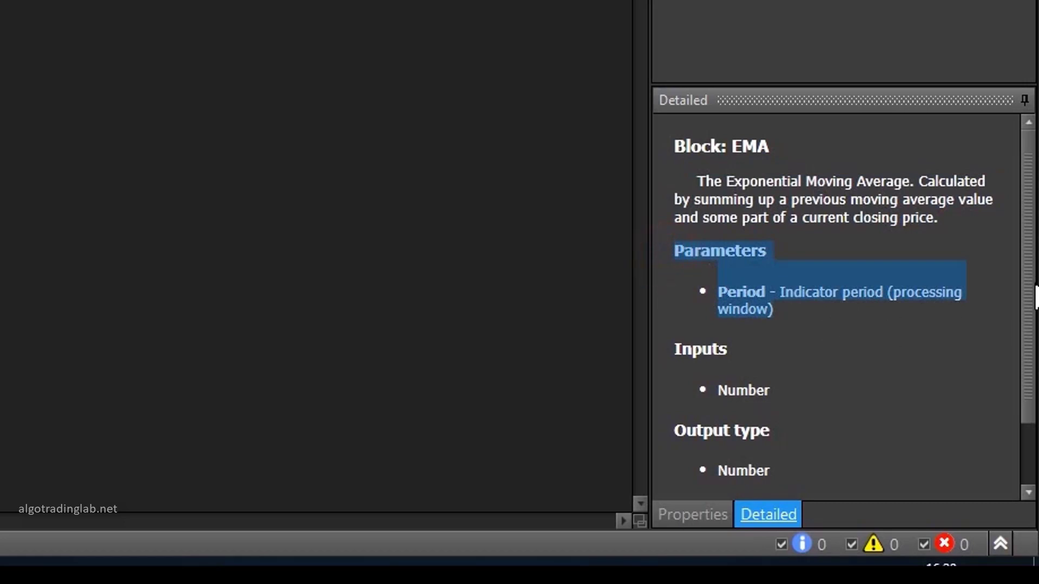
scroll(844, 309, down, 2)
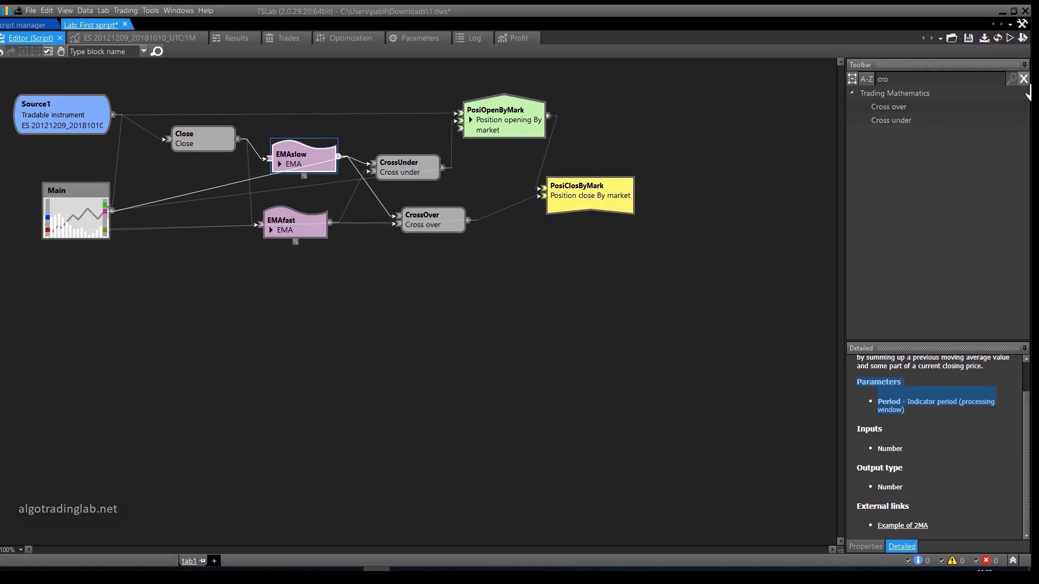
Clear the block search filter, look through the block categories and expand the Position category
click(1023, 79)
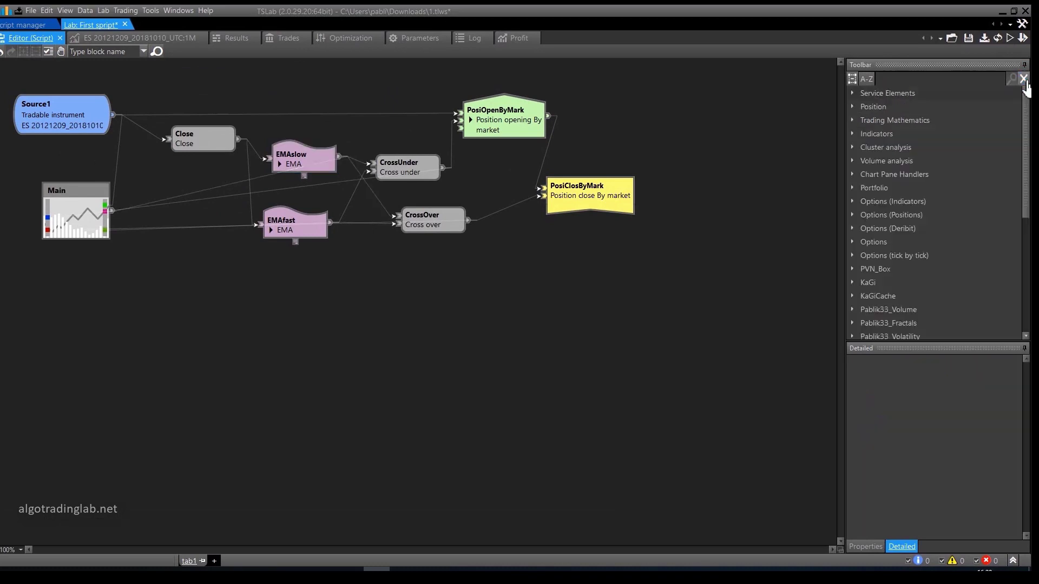
scroll(1025, 135, down, 2)
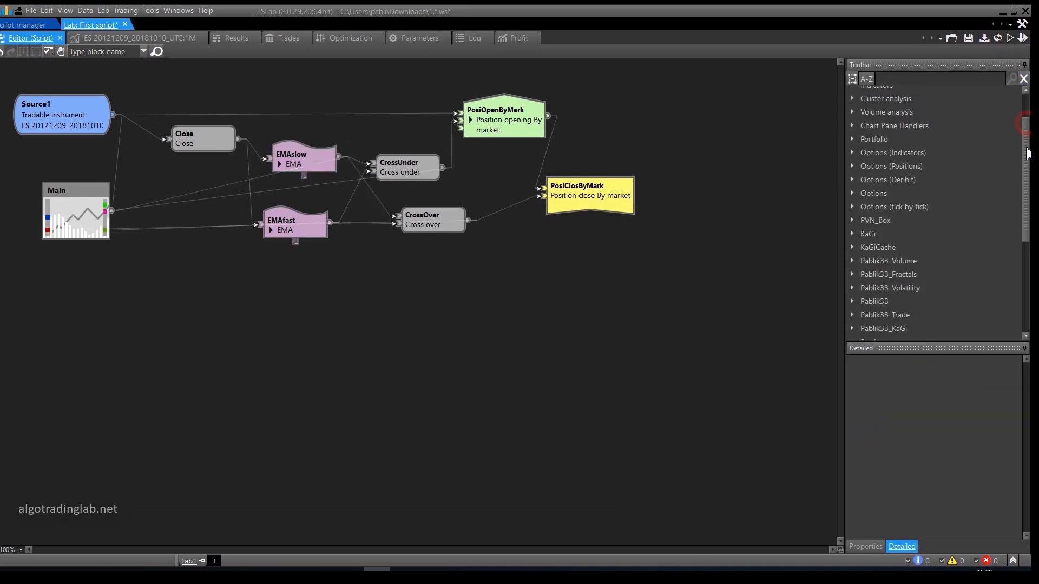
scroll(856, 142, up, 2)
click(852, 107)
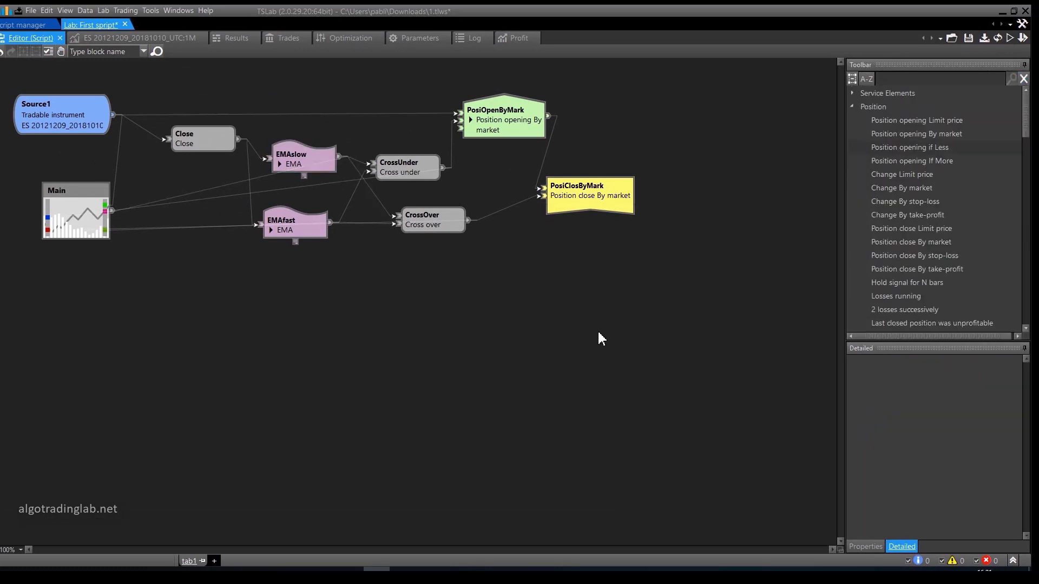
Reposition the Main chart pane block slightly lower beneath the Source1 block
drag(69, 194, 58, 239)
click(40, 241)
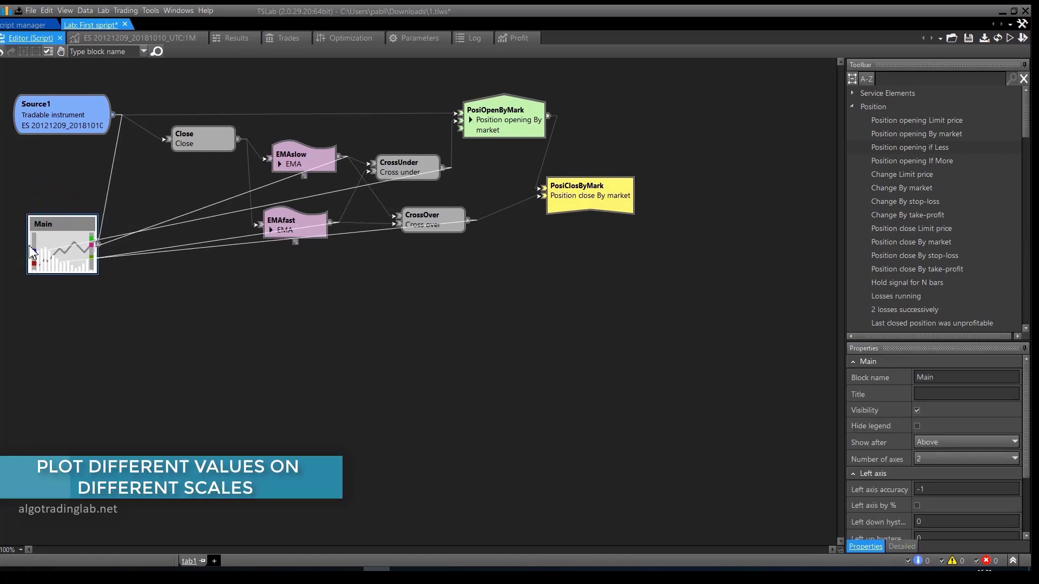
drag(51, 227, 51, 208)
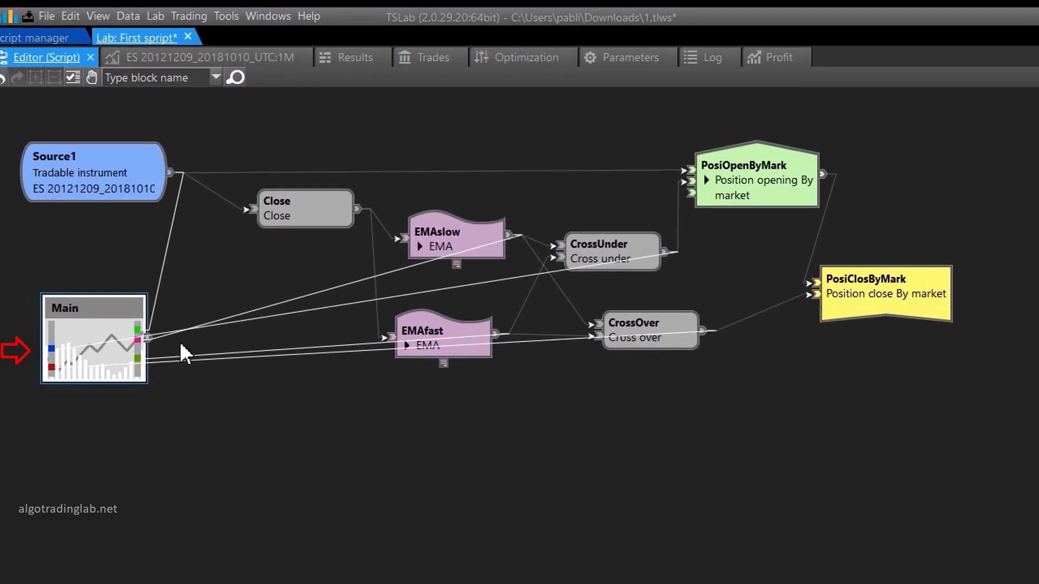
Delete the links that connect the CrossUnder and CrossOver blocks to the left axis of the Main pane
click(241, 322)
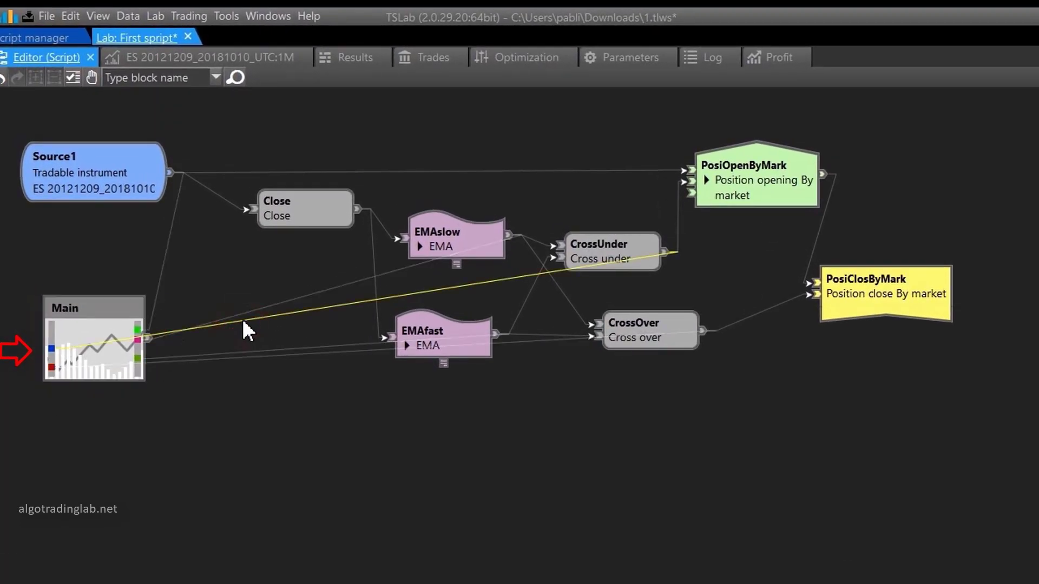
key(Delete)
click(211, 358)
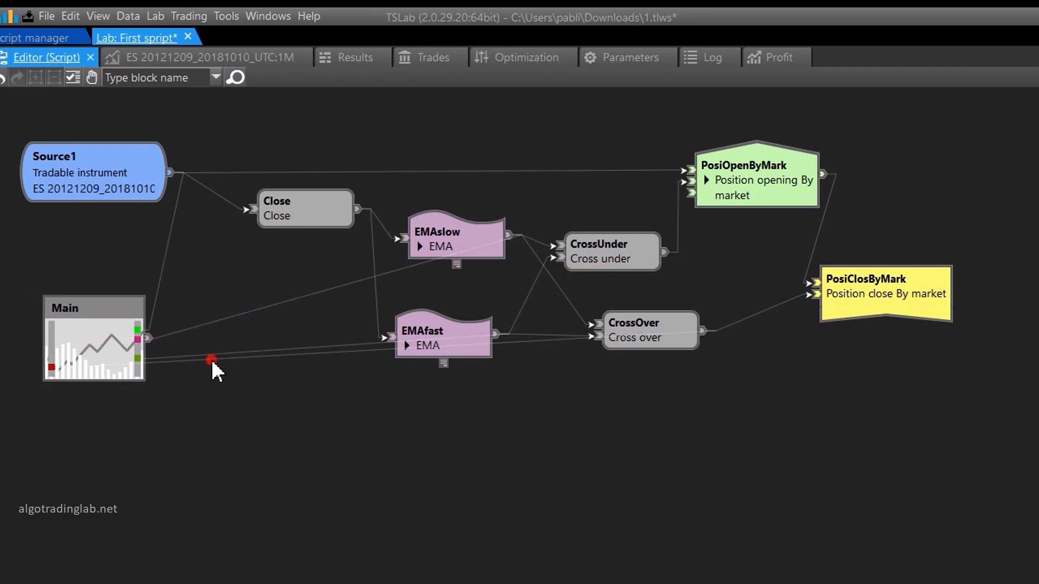
key(Delete)
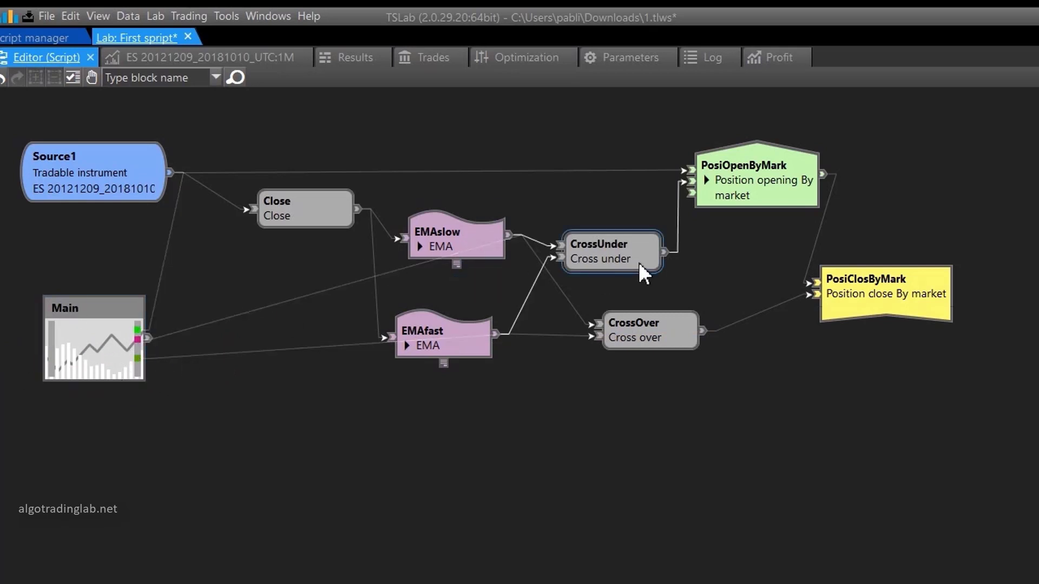
Link the CrossUnder block to the right axis of the Main pane and run the script
drag(664, 251, 139, 356)
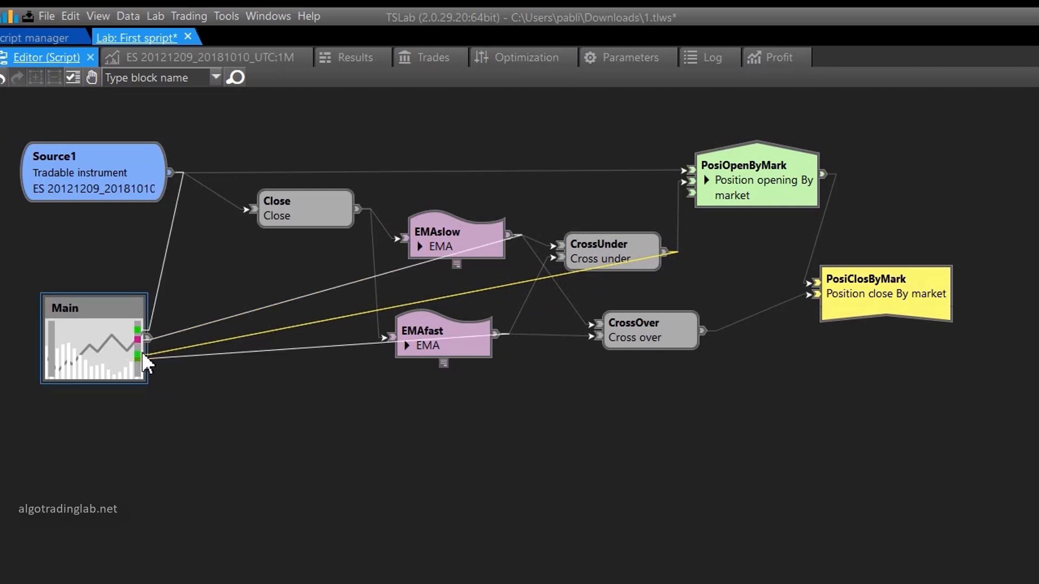
click(602, 256)
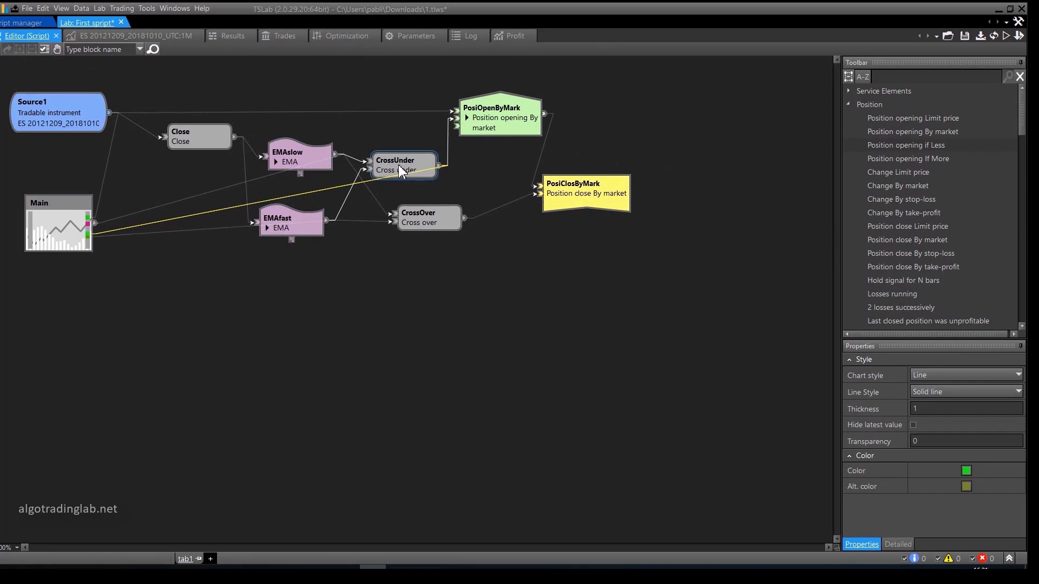
click(1005, 36)
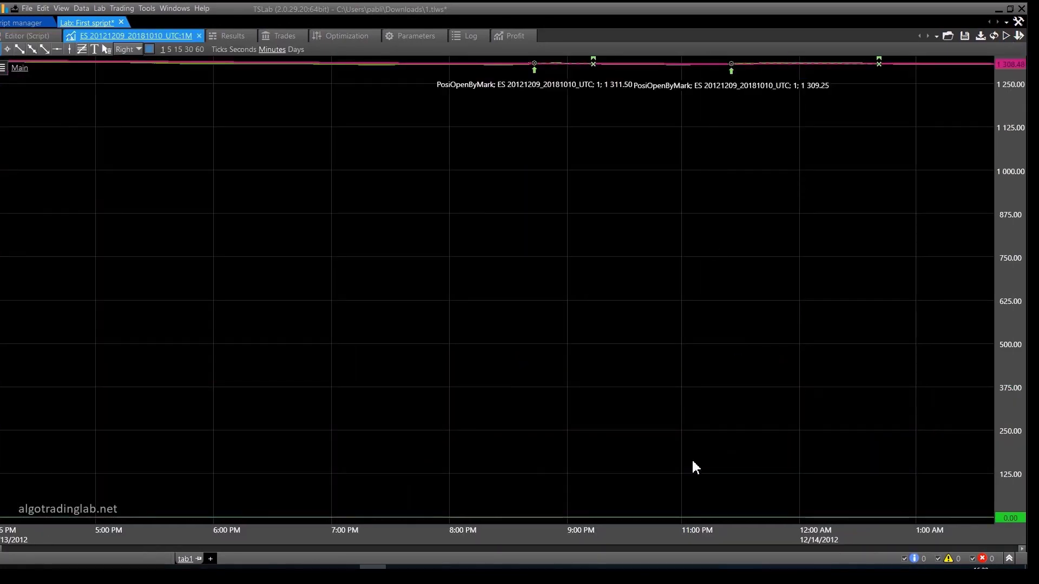
Check the CrossUnder link in the script, rerun it and examine how the signal affects the chart's price scale
click(27, 36)
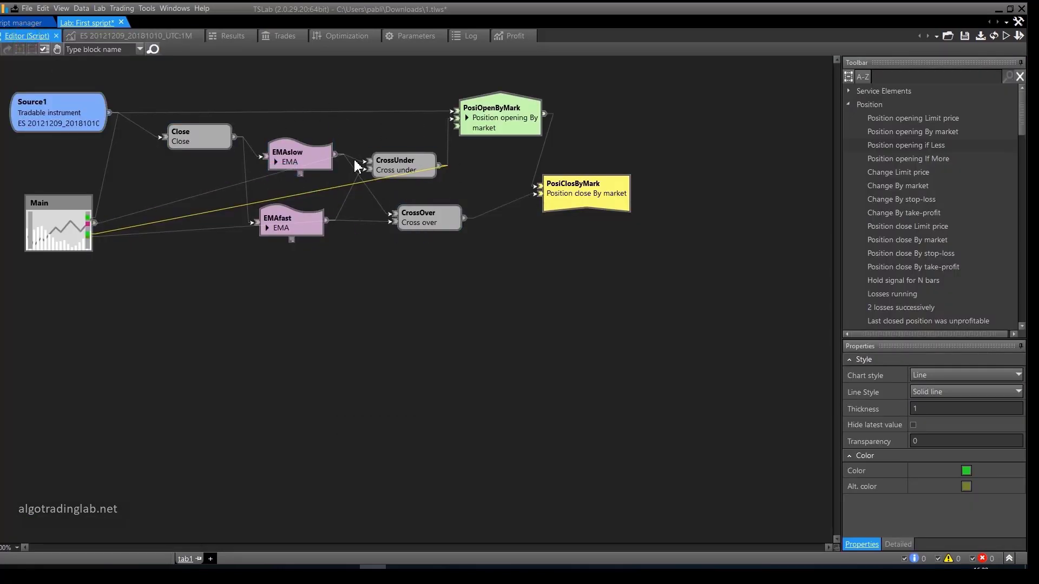
click(328, 189)
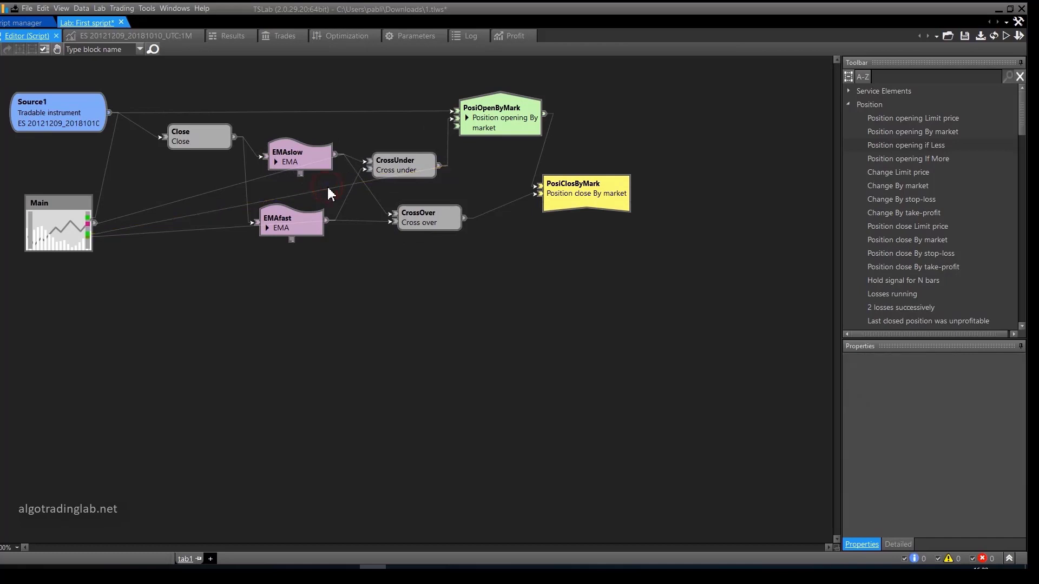
click(328, 188)
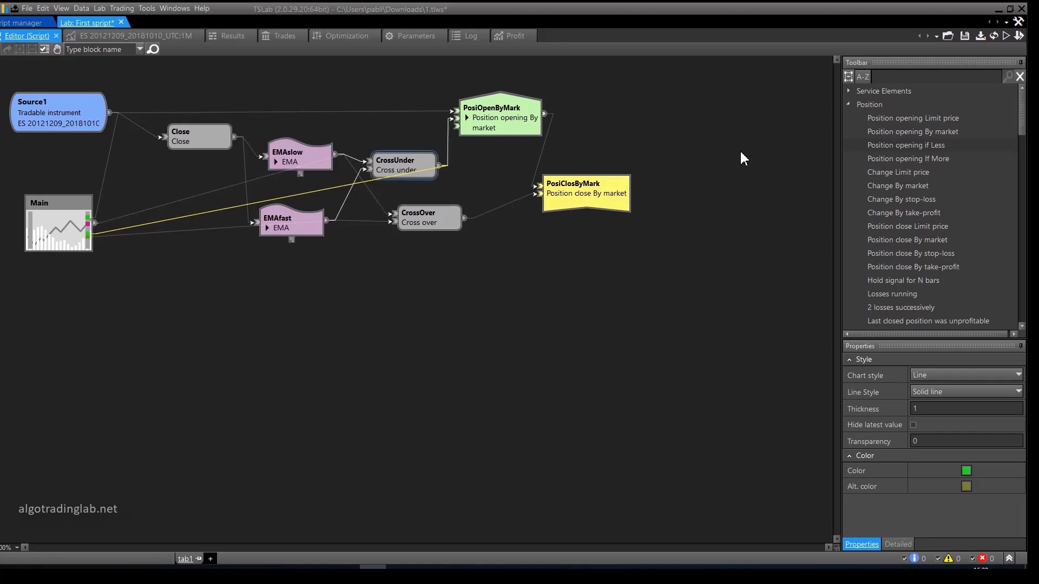
click(1006, 37)
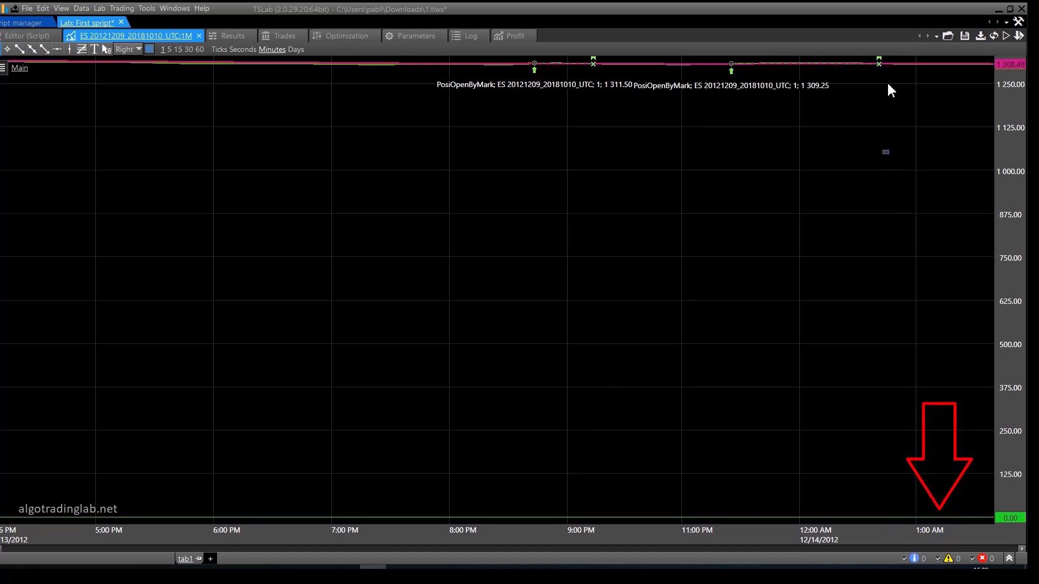
mouse_move(896, 65)
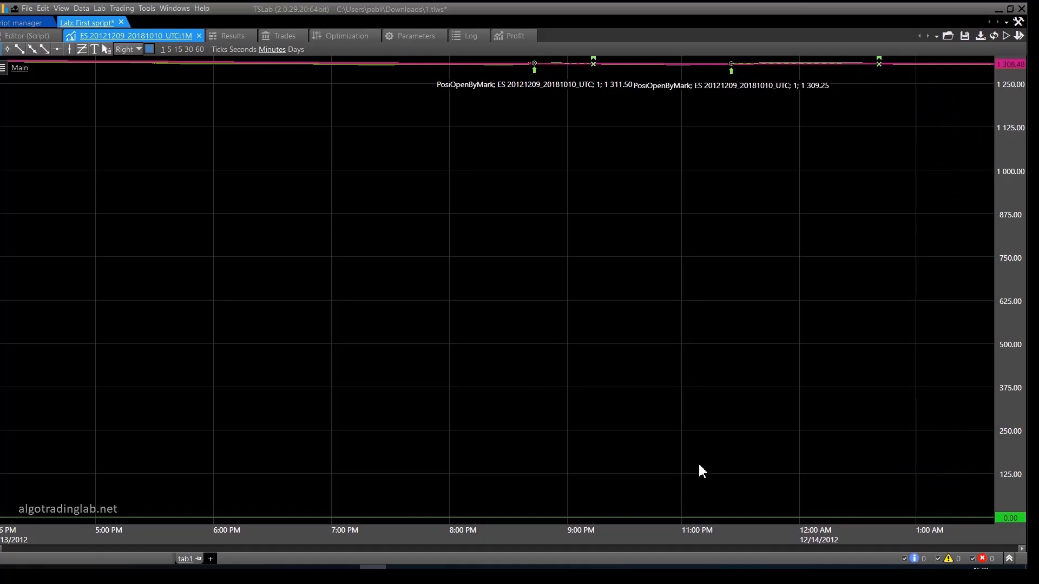
Remove the link between the CrossUnder block and the Main pane, and rerun the script
click(26, 35)
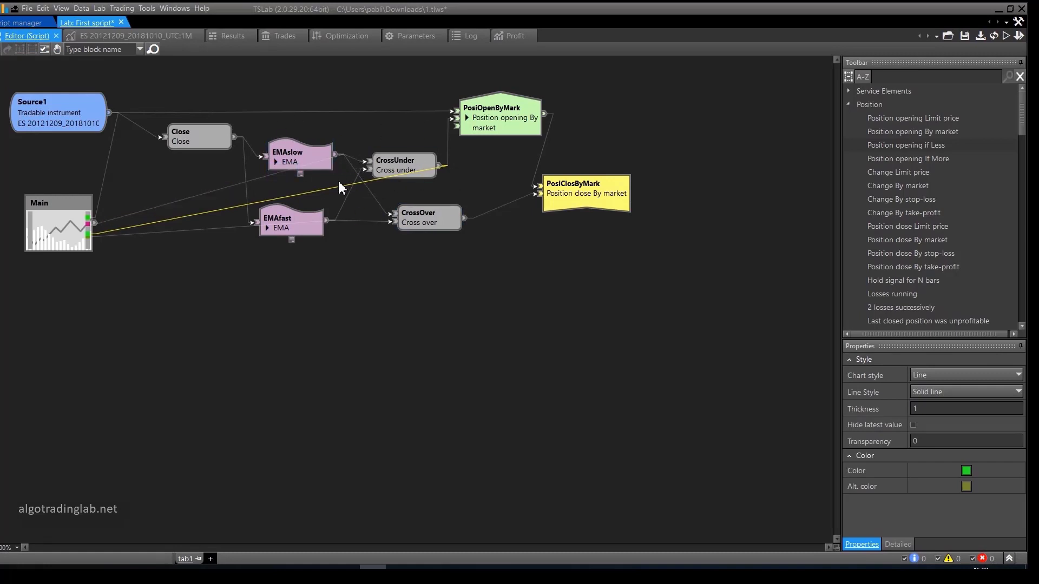
click(327, 188)
key(Delete)
click(1004, 37)
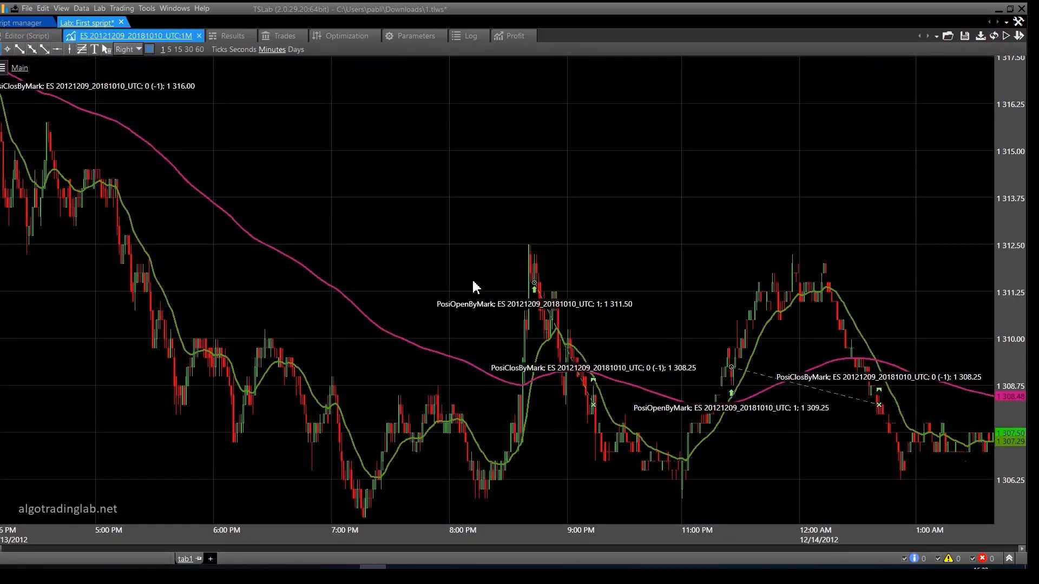
Return to the script diagram and shift the EMAslow and EMAfast blocks slightly upward
click(27, 36)
drag(287, 157, 287, 143)
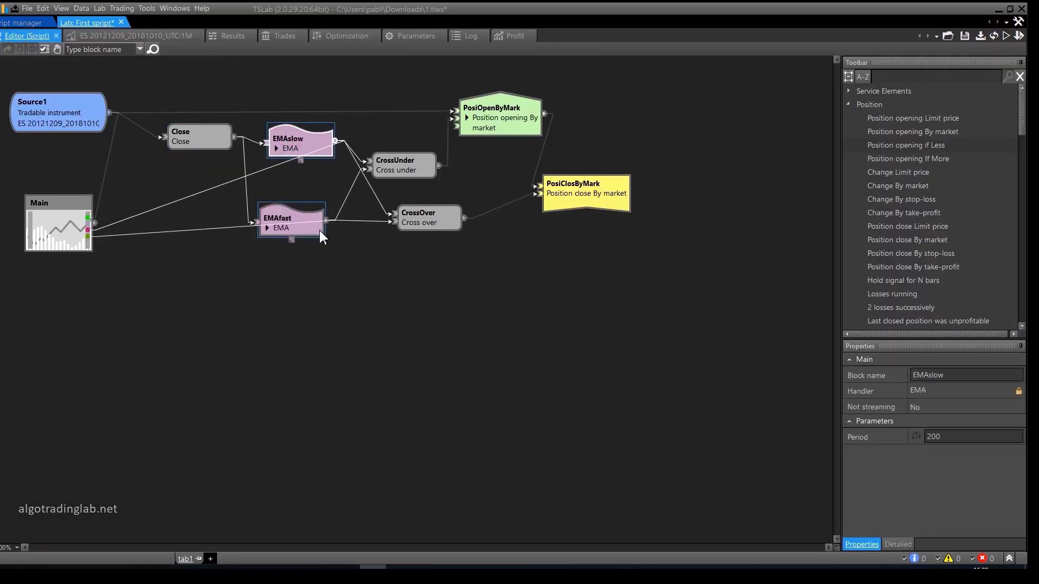
drag(297, 219, 293, 216)
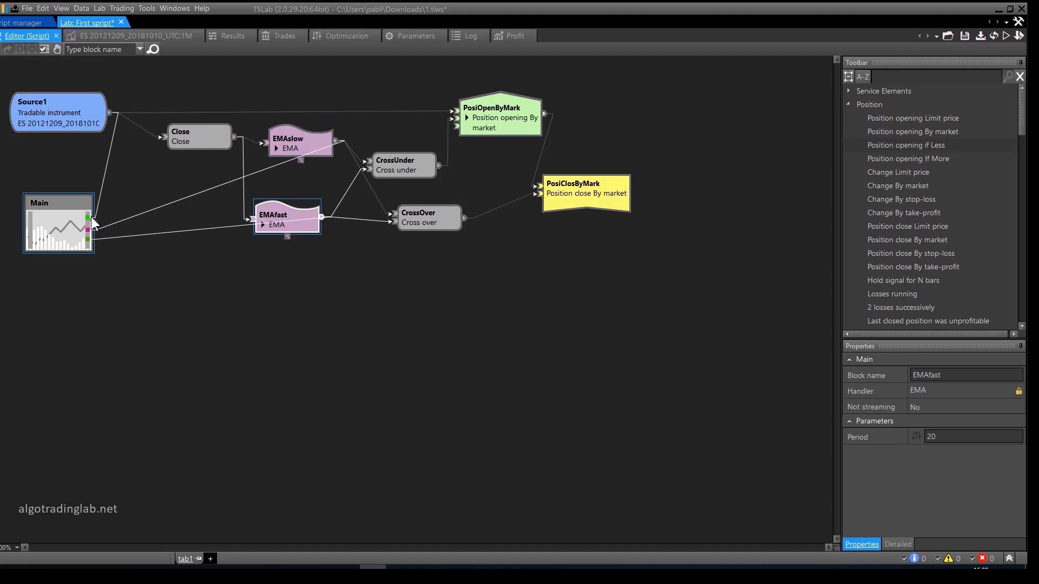
Review the properties of the link from Source1 to Main and of the EMAslow and EMAfast blocks
click(108, 156)
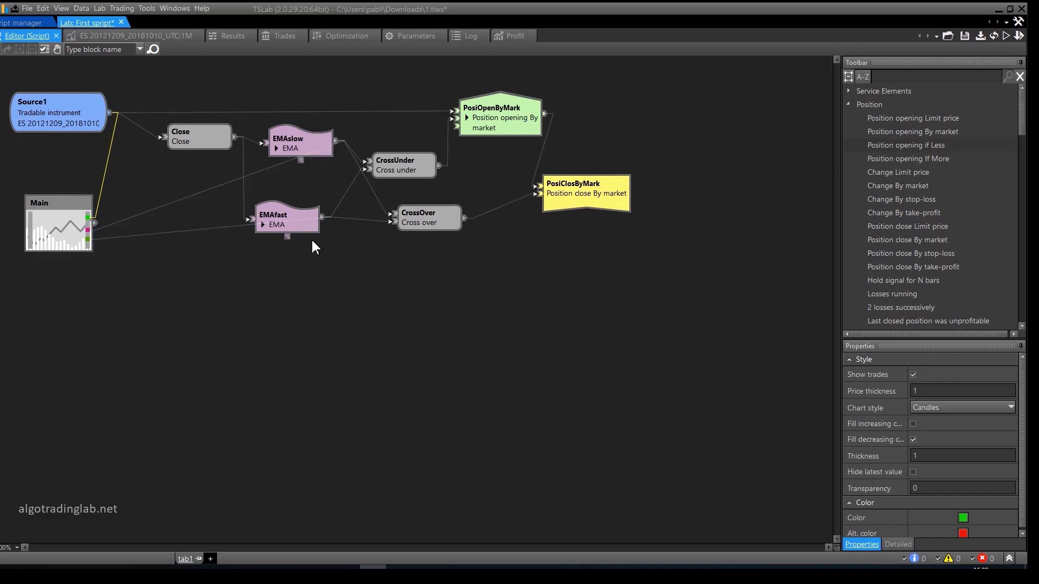
click(285, 151)
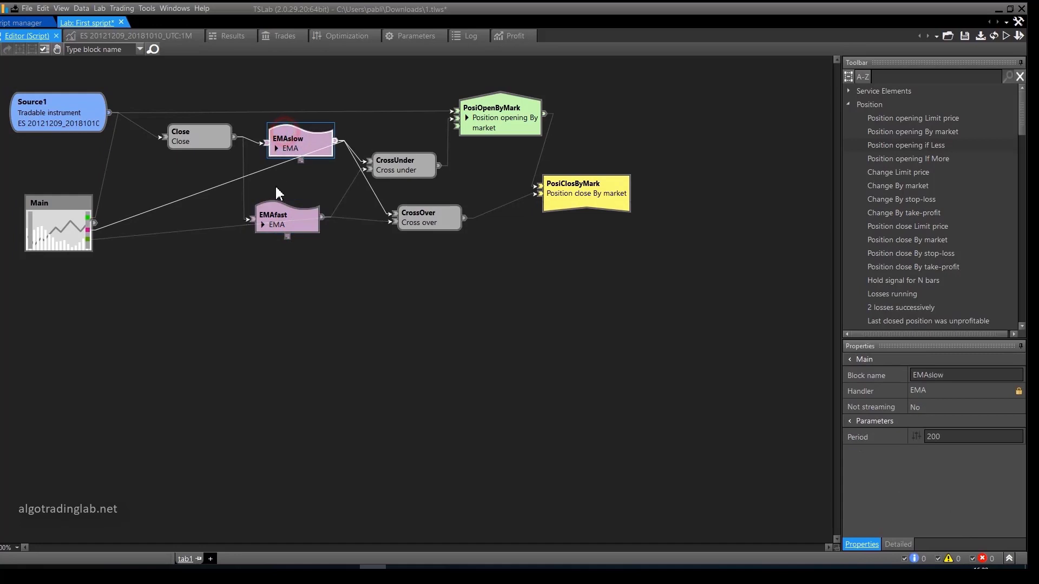
click(283, 219)
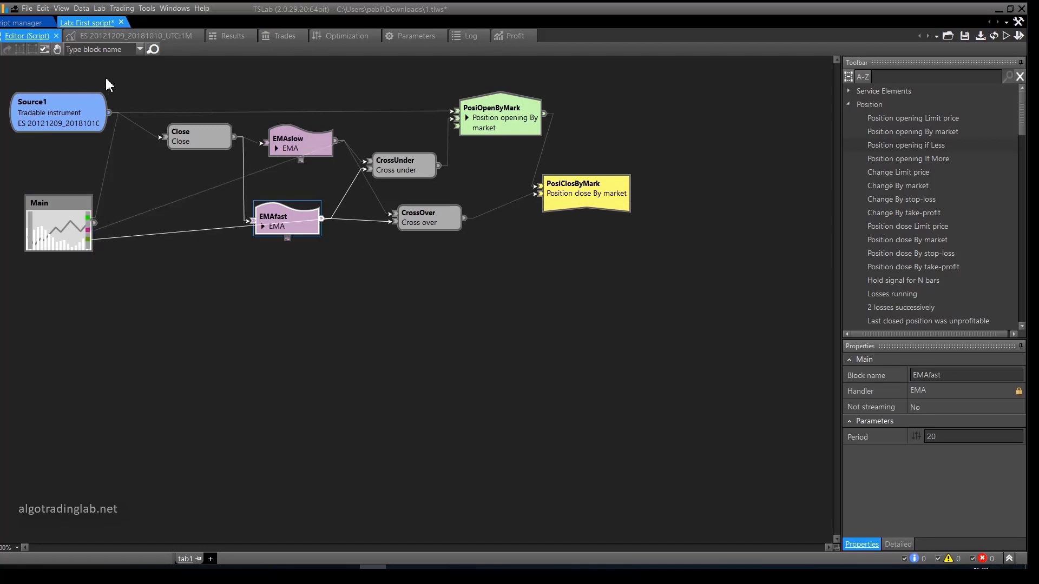
Dock the ES 1-minute chart side by side with the script editor and widen the chart slightly
click(111, 37)
drag(93, 36, 528, 291)
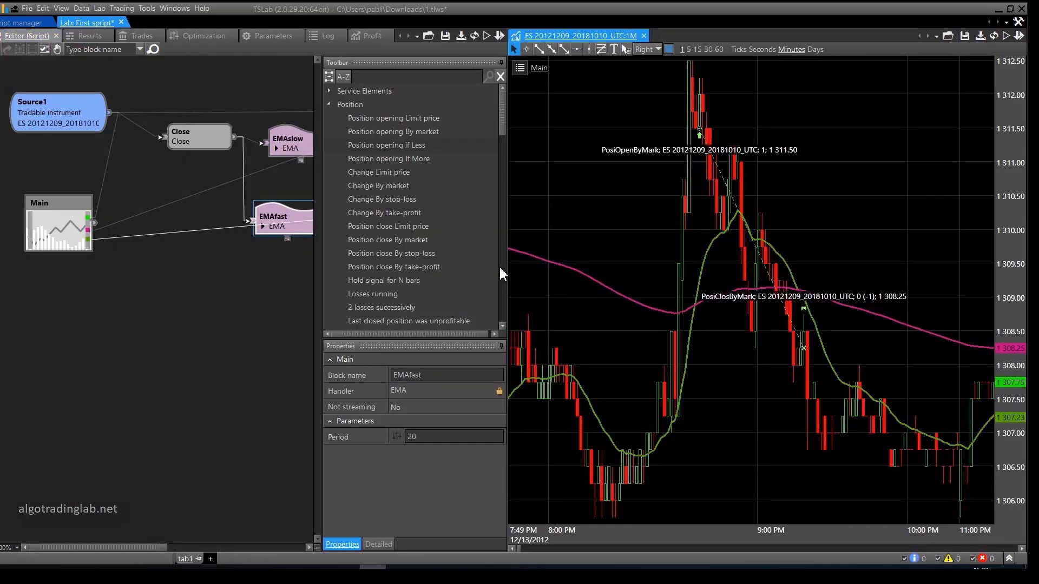
mouse_move(507, 275)
mouse_down()
mouse_move(448, 276)
mouse_move(493, 276)
mouse_up()
Move the EMAfast and EMAslow blocks closer to the Main pane, stacked beneath the Close block
drag(276, 222, 183, 265)
drag(290, 135, 163, 203)
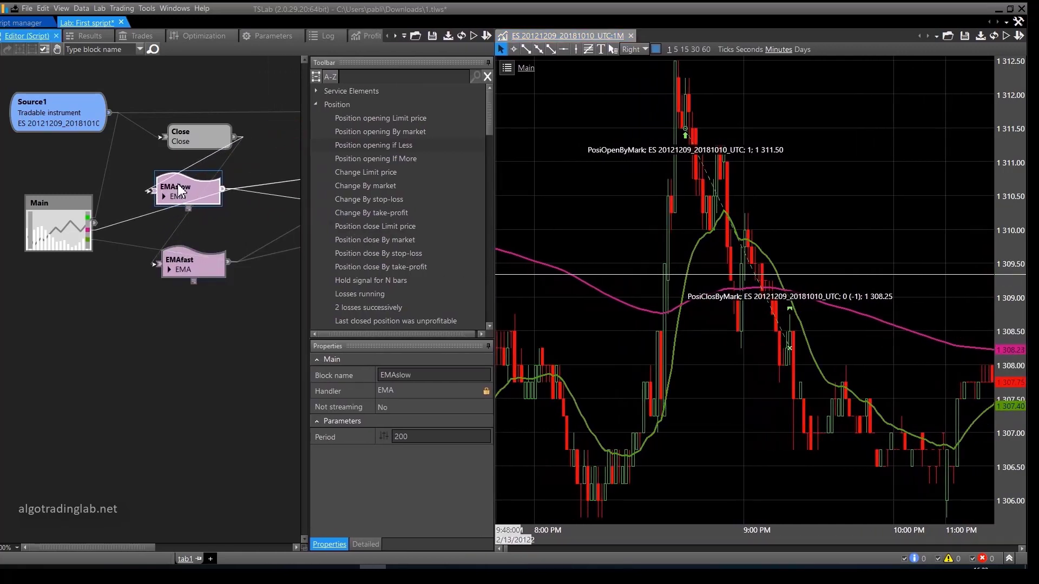
scroll(742, 218, down, 4)
scroll(741, 222, down, 2)
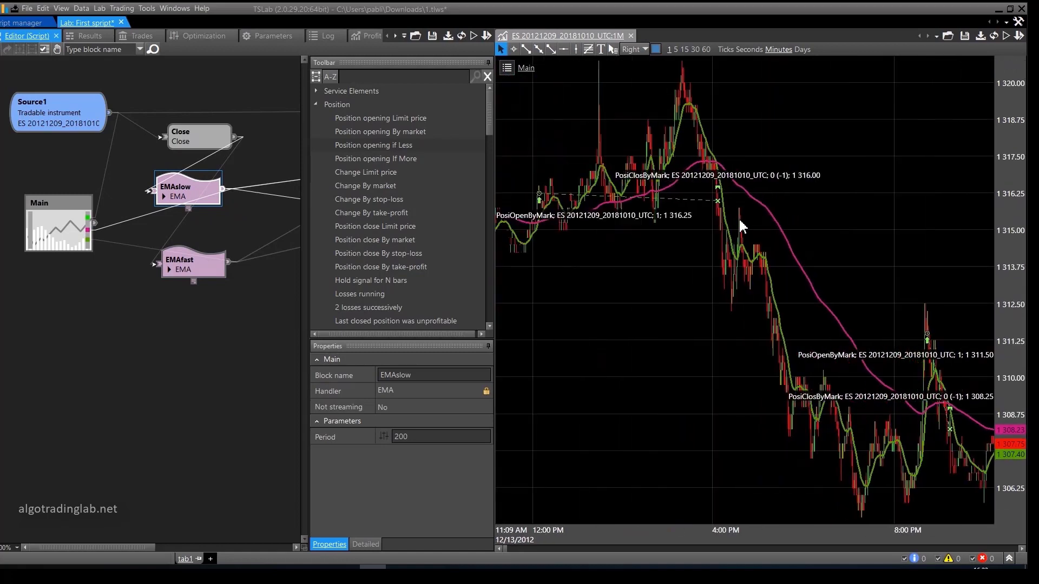
Replace EMAslow's link to the right axis of the Main pane with a link to its left axis
click(118, 223)
key(Delete)
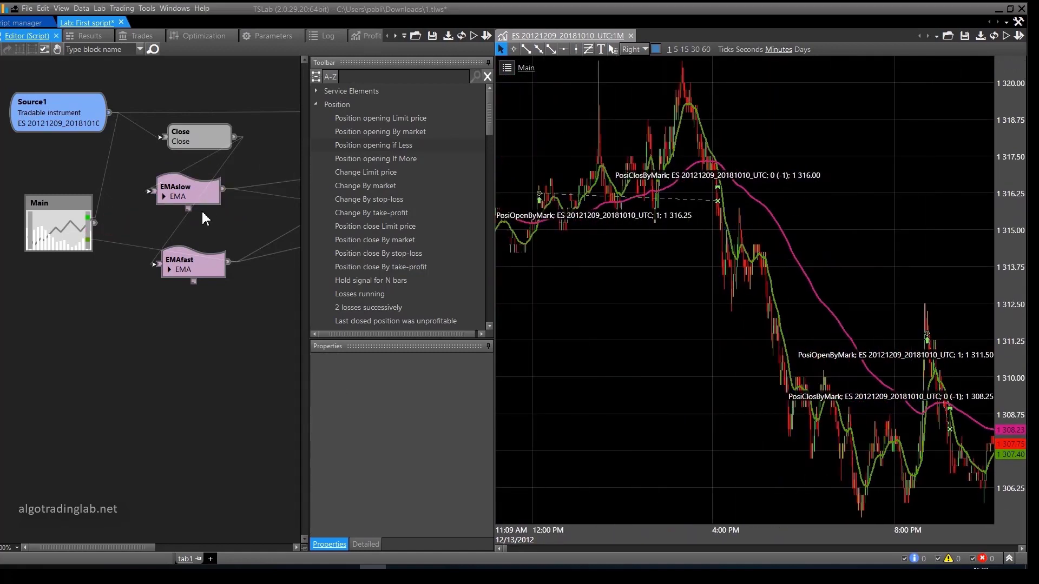
drag(224, 195, 71, 250)
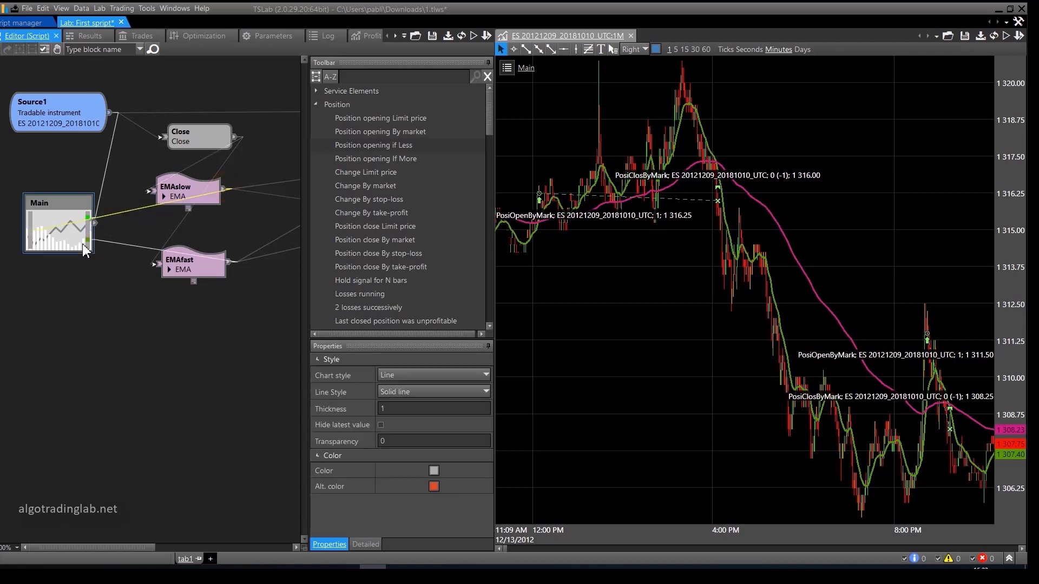
Set the EMAslow plot's line thickness to 2 and rerun the script to update the chart
click(398, 405)
text(2)
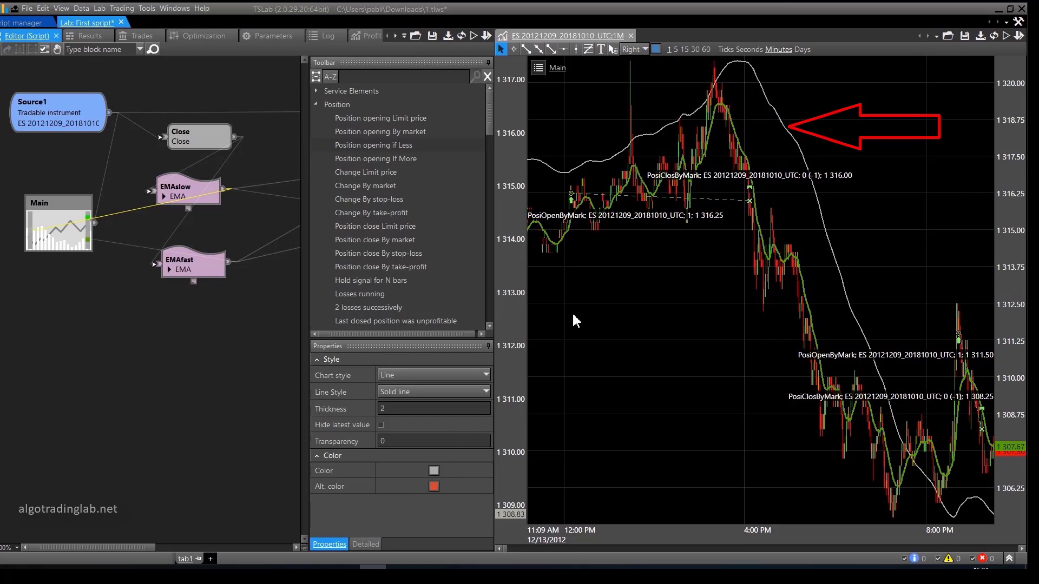
mouse_move(748, 68)
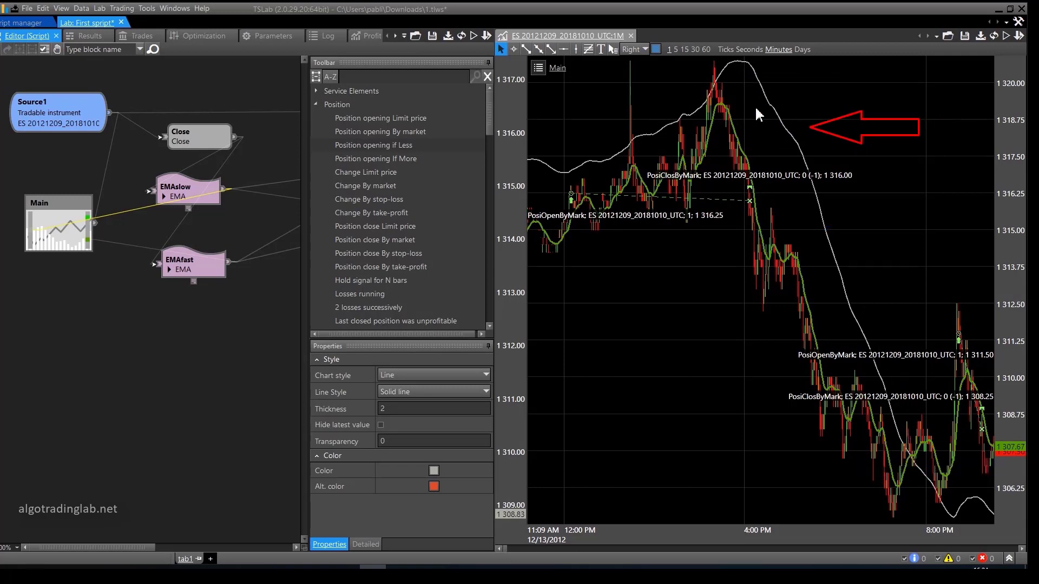
Replace EMAslow's link to the left axis of the Main pane with a link to its right axis
click(189, 208)
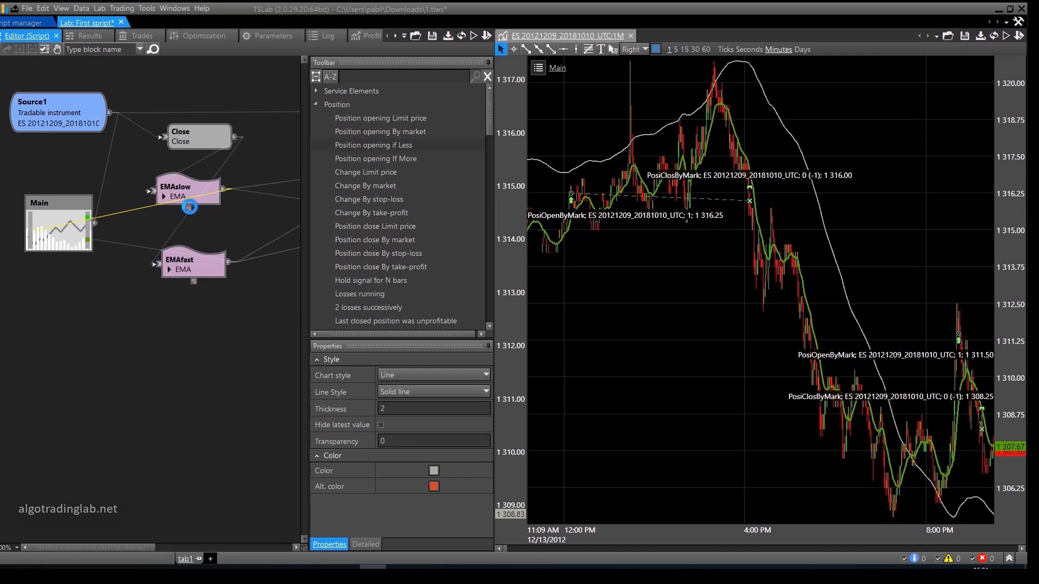
click(98, 228)
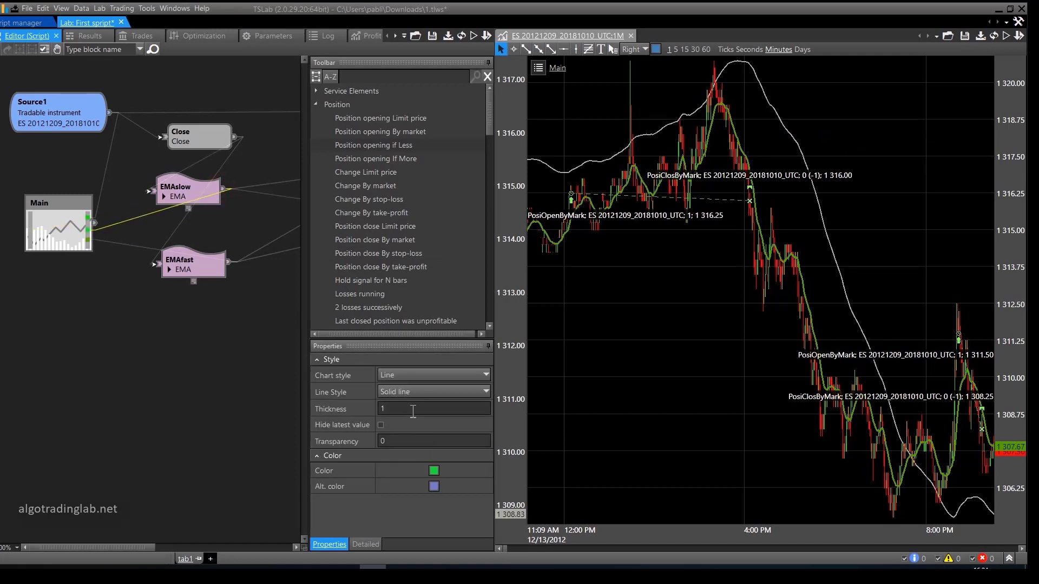
Set the EMAslow plot's line thickness to 3 and its color to pinkish red, and rerun the script to update the chart
double_click(382, 409)
text(3)
click(433, 472)
click(561, 269)
click(559, 360)
click(472, 36)
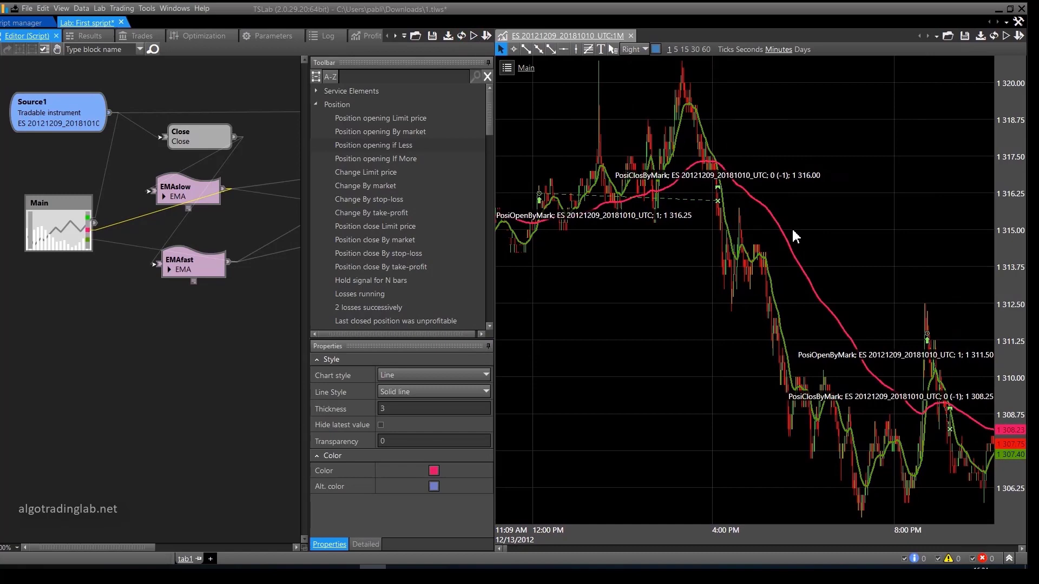
click(199, 266)
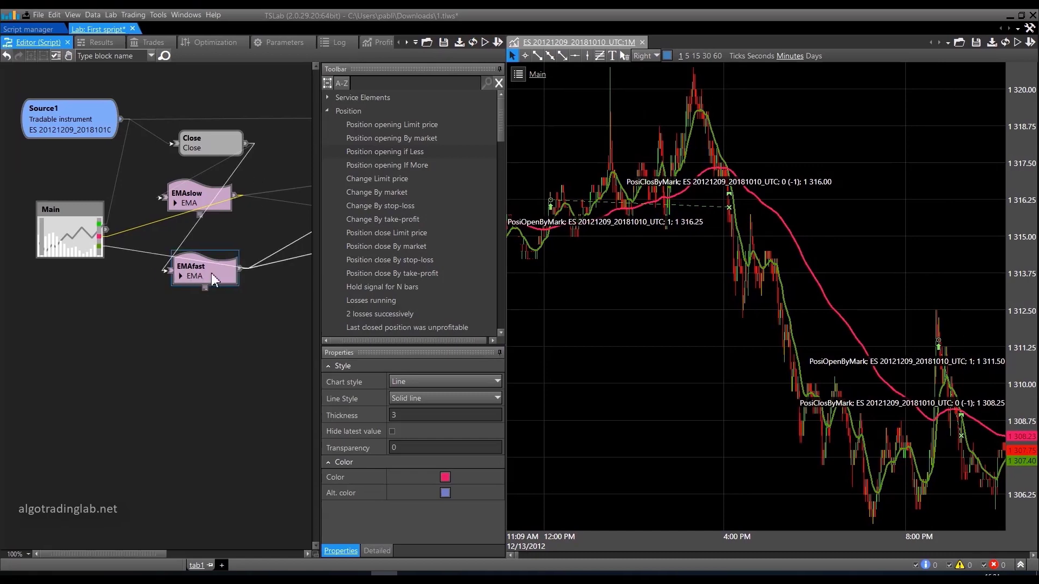
click(226, 238)
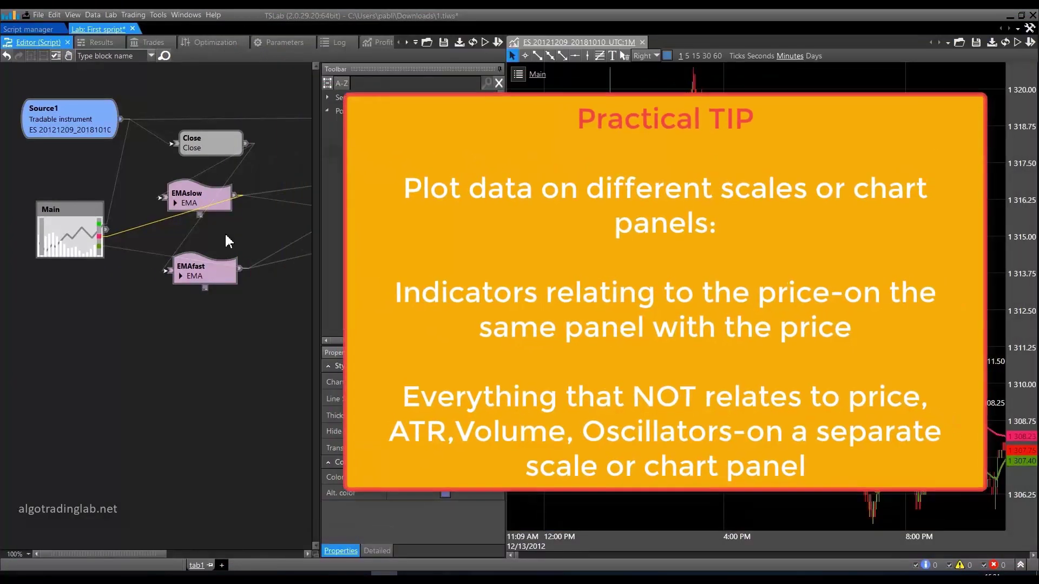
click(222, 184)
click(222, 172)
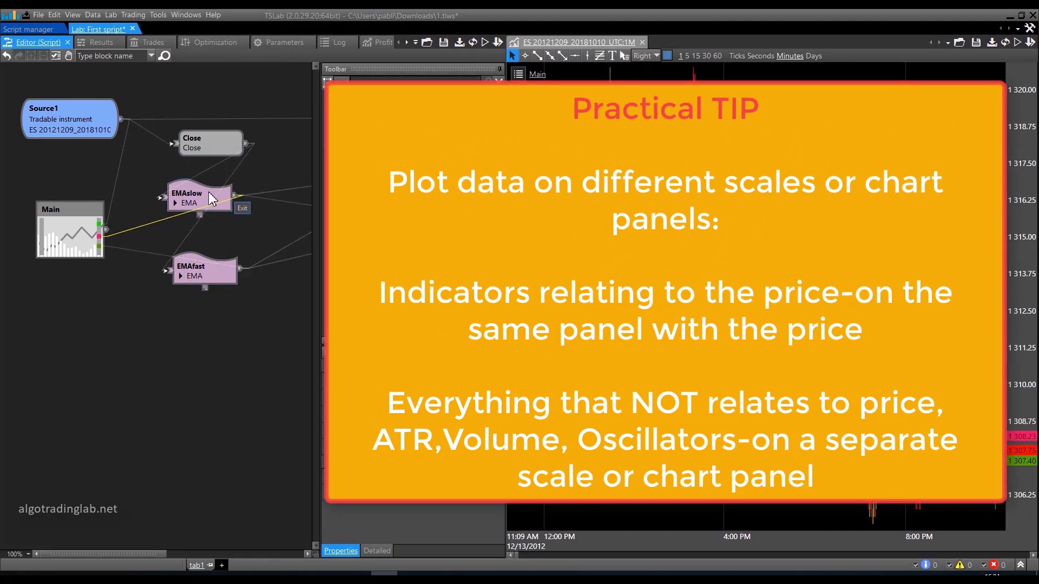
click(186, 280)
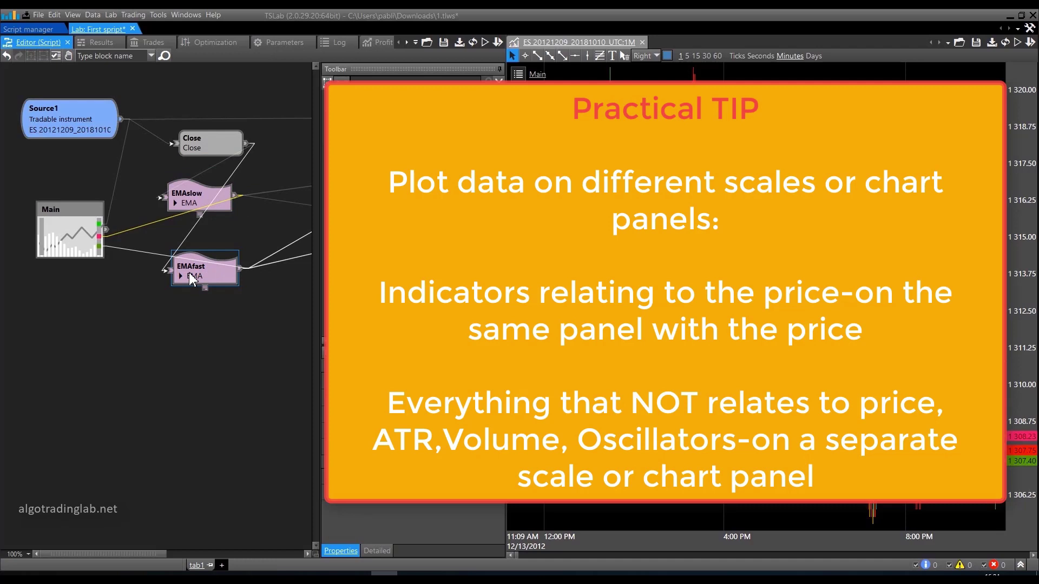
click(87, 253)
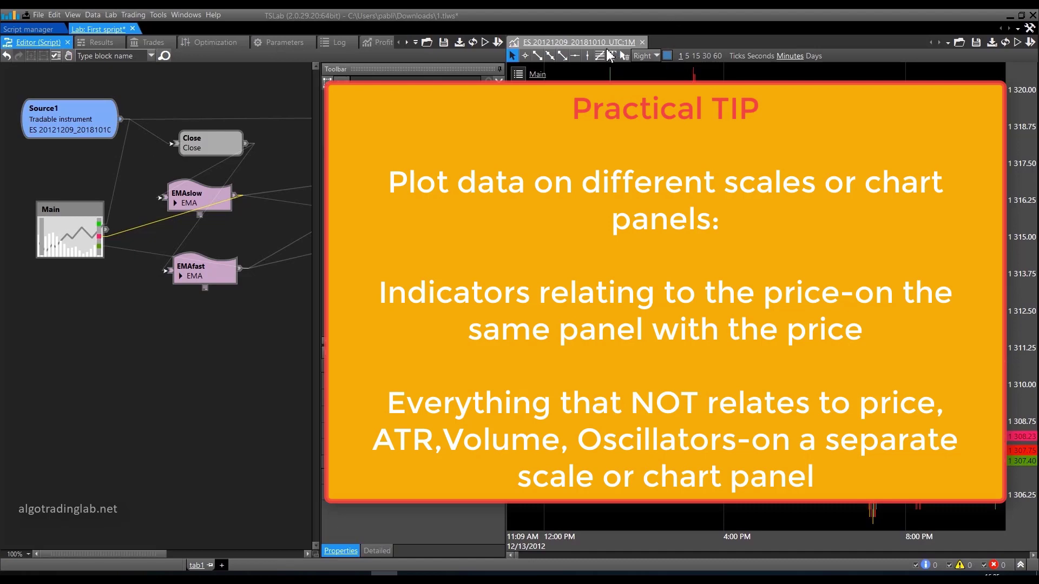
Dock the ES 1-minute chart back among the script's tabs so the editor regains the full window width
click(592, 38)
drag(590, 54, 515, 294)
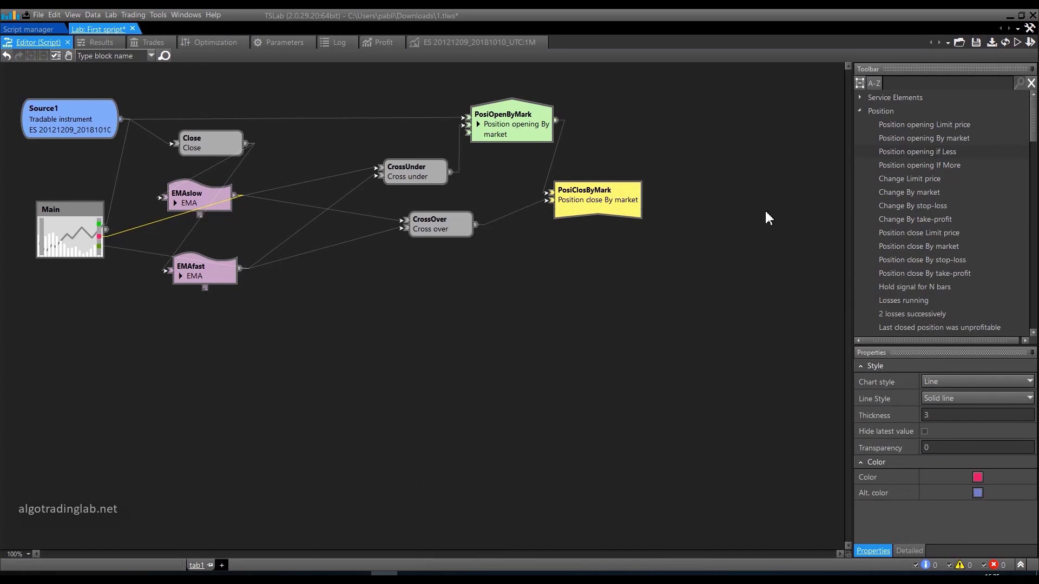
Save the script and rerun it to show its chart, and close the script's lab window
click(991, 42)
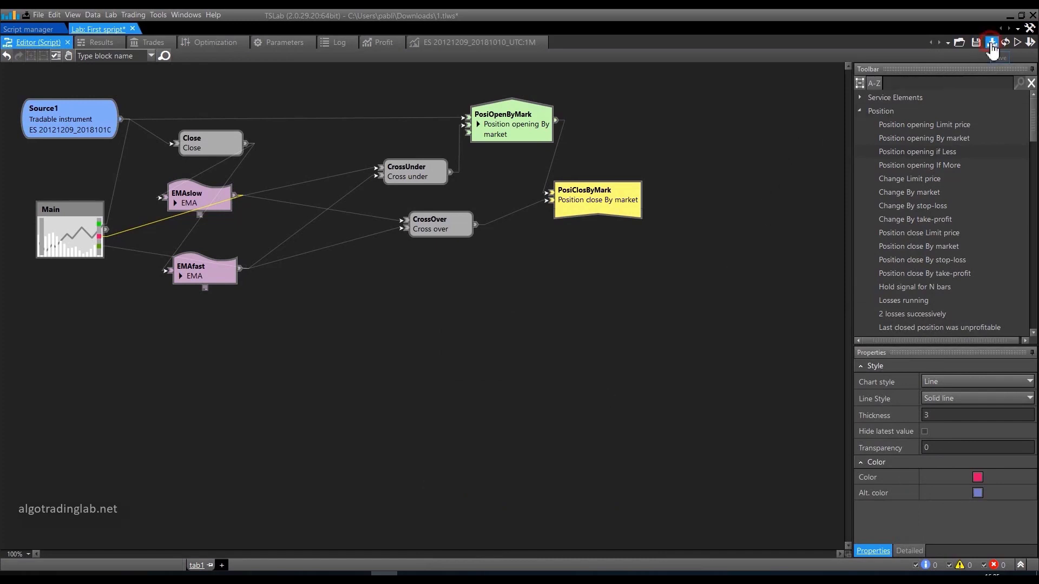
click(1030, 43)
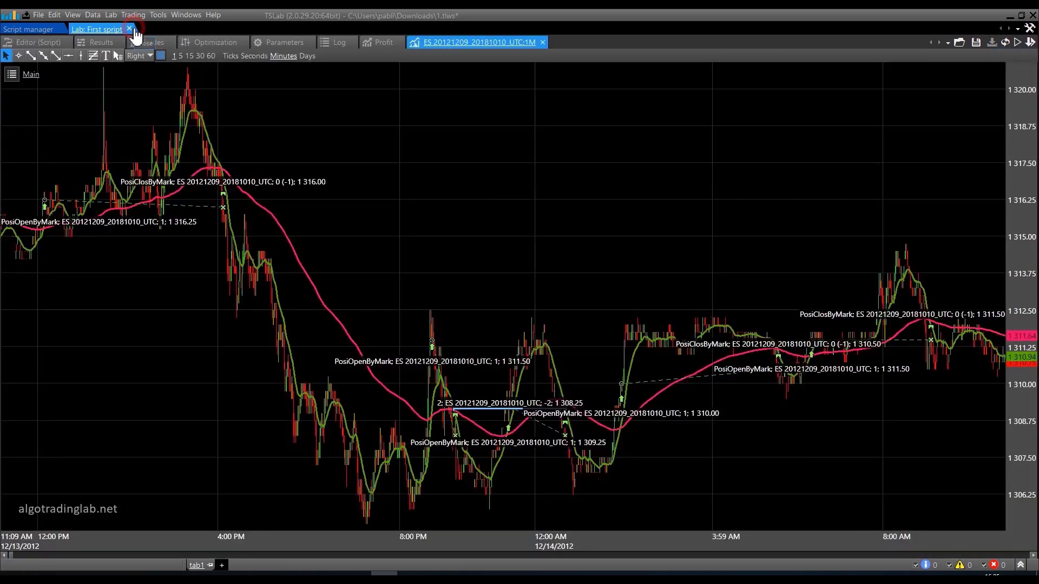
click(129, 29)
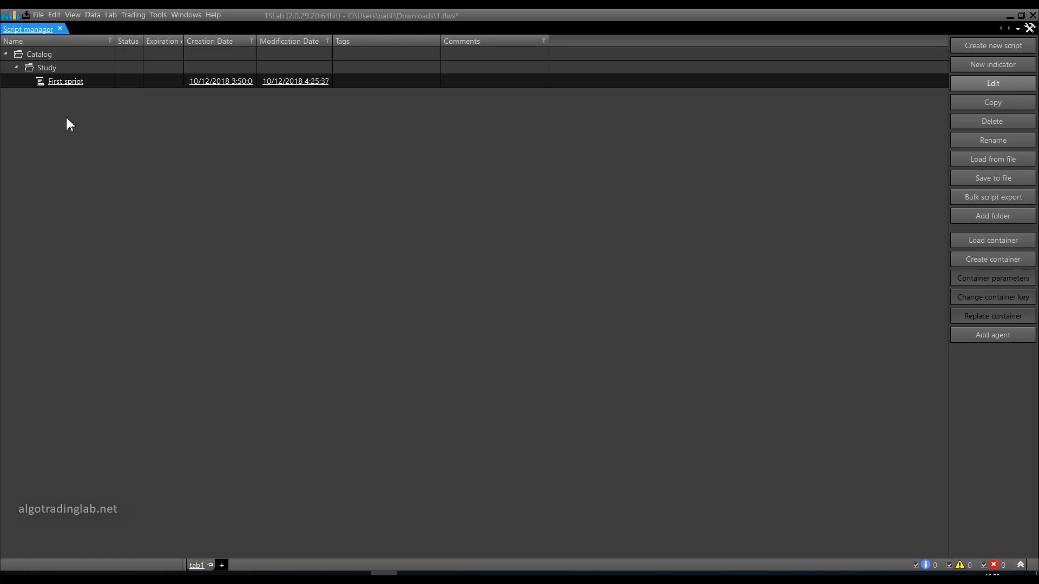